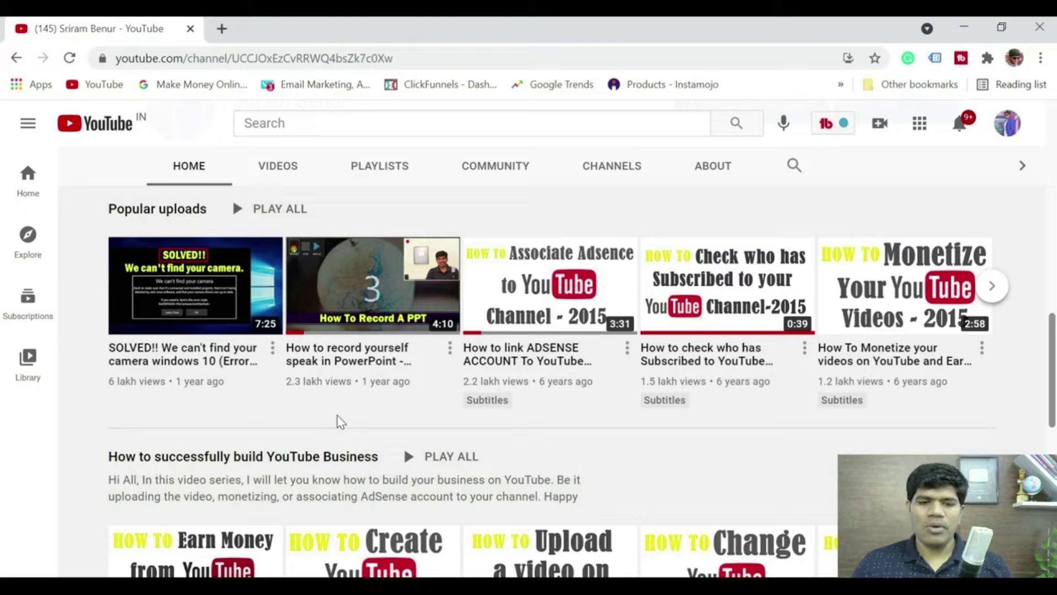
- Open the 'How to record yourself speak in PowerPoint' video's details and go to Subtitles
{"action": "mouse_move", "coordinate": [361, 298]}
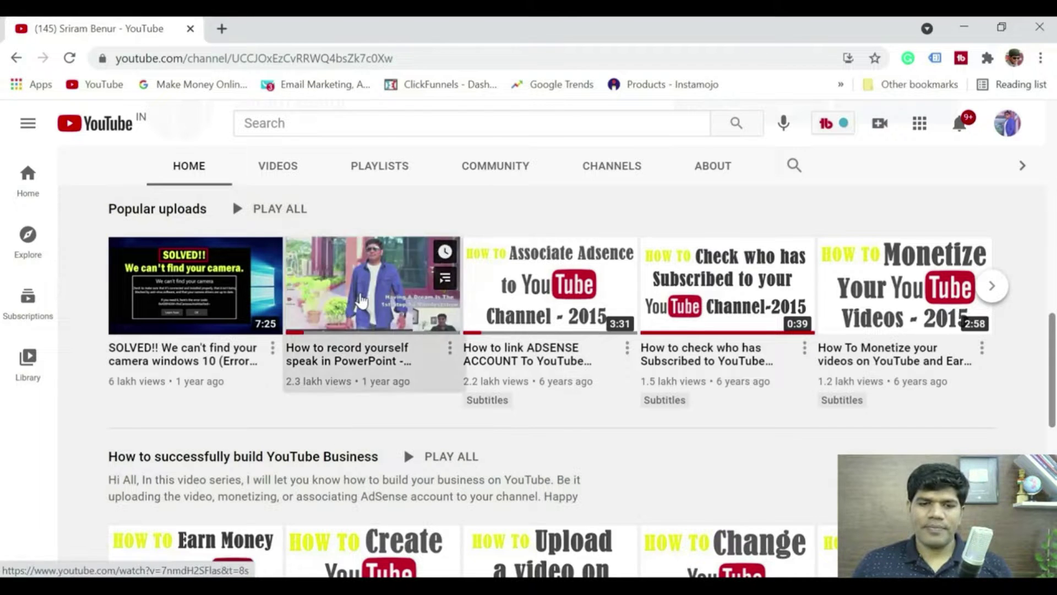
{"action": "left_click", "coordinate": [361, 297]}
{"action": "left_click", "coordinate": [573, 457]}
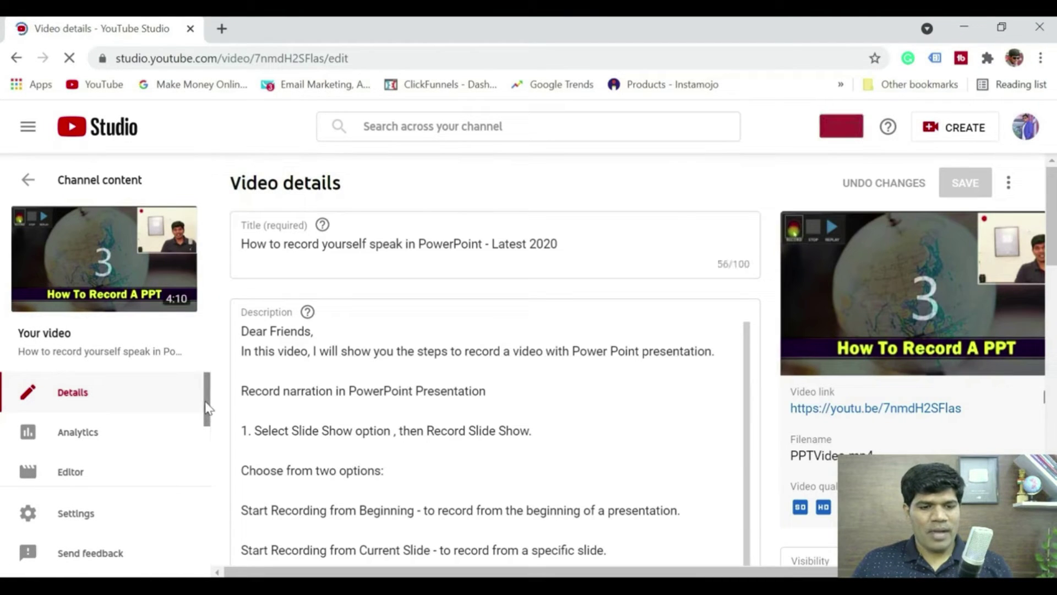
{"action": "left_click_drag", "start_coordinate": [208, 415], "coordinate": [208, 457]}
{"action": "scroll", "coordinate": [110, 479], "scroll_direction": "down", "scroll_amount": 1}
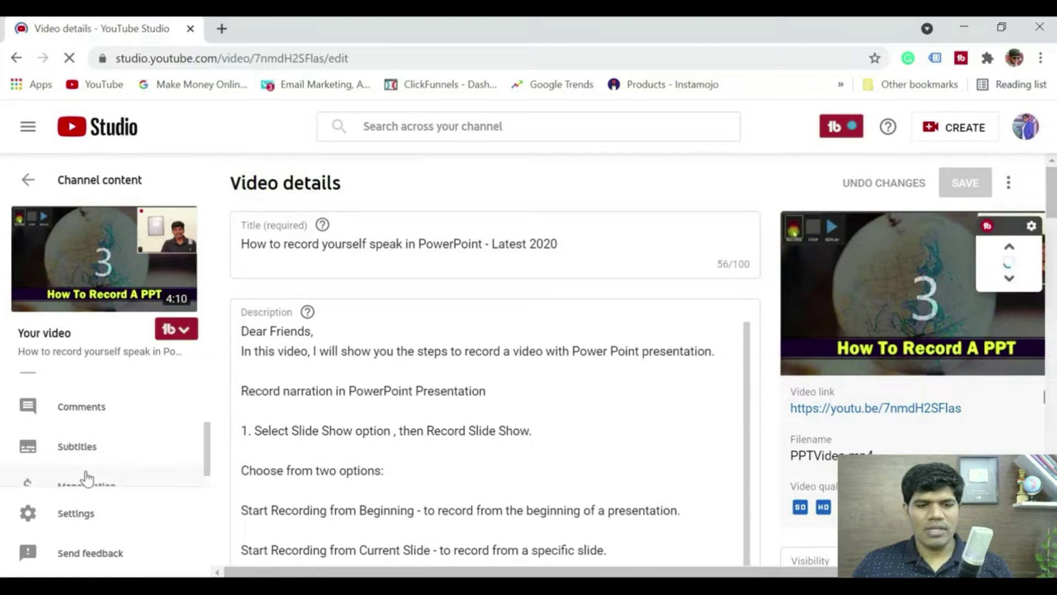
{"action": "left_click", "coordinate": [86, 444]}
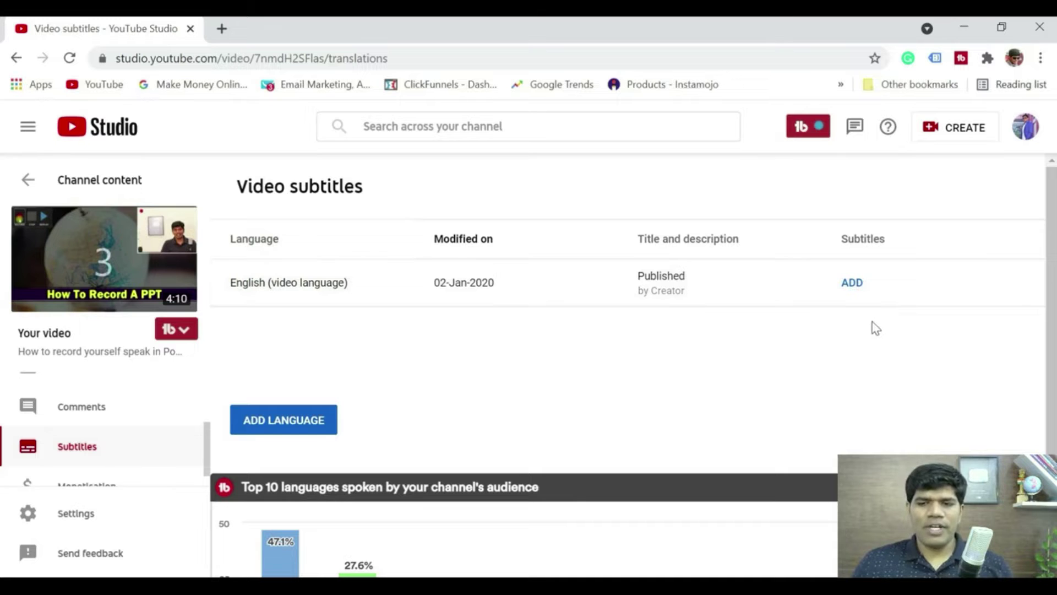
- Start adding English subtitles and pick the Type manually caption method
{"action": "left_click", "coordinate": [852, 283]}
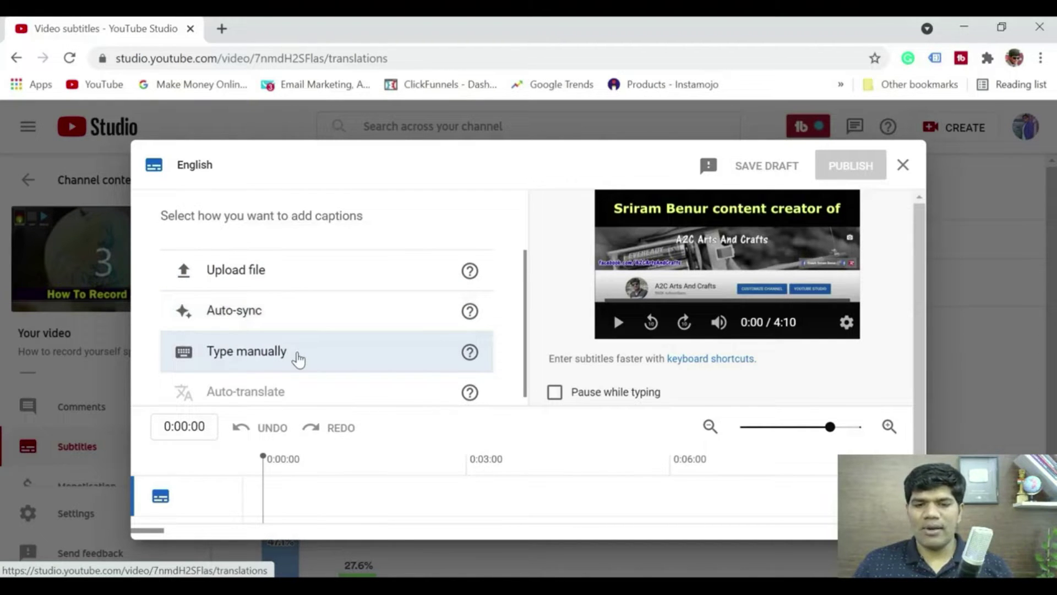
{"action": "left_click", "coordinate": [298, 358]}
- Begin editing the first manual caption box
{"action": "left_click", "coordinate": [223, 298]}
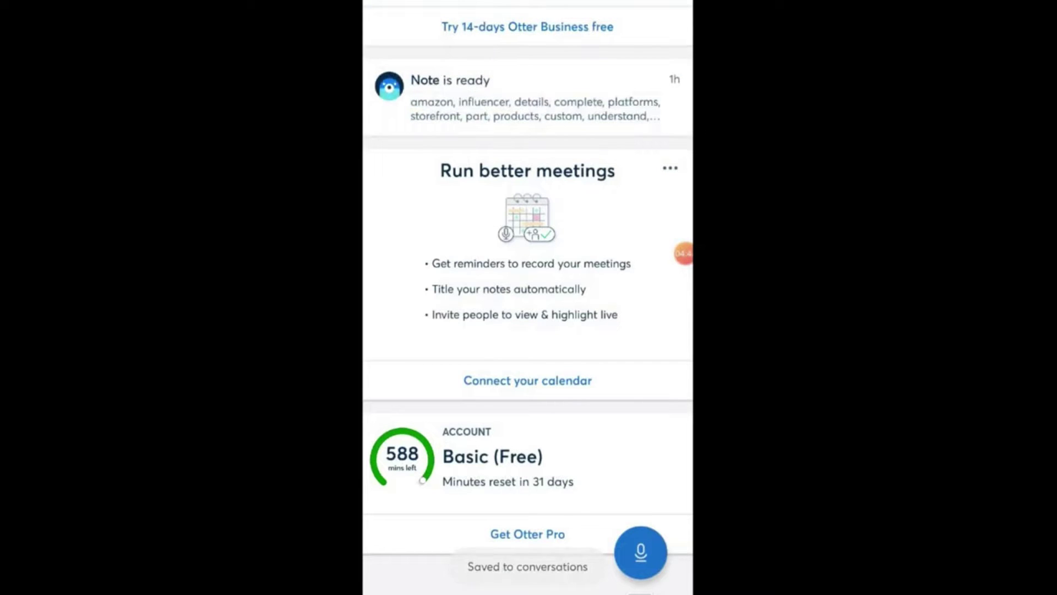
- Scroll Otter's Home feed up to the newest transcribed note and open it
{"action": "scroll", "coordinate": [527, 297], "scroll_direction": "up", "scroll_amount": 4}
{"action": "scroll", "coordinate": [527, 297], "scroll_direction": "up", "scroll_amount": 3}
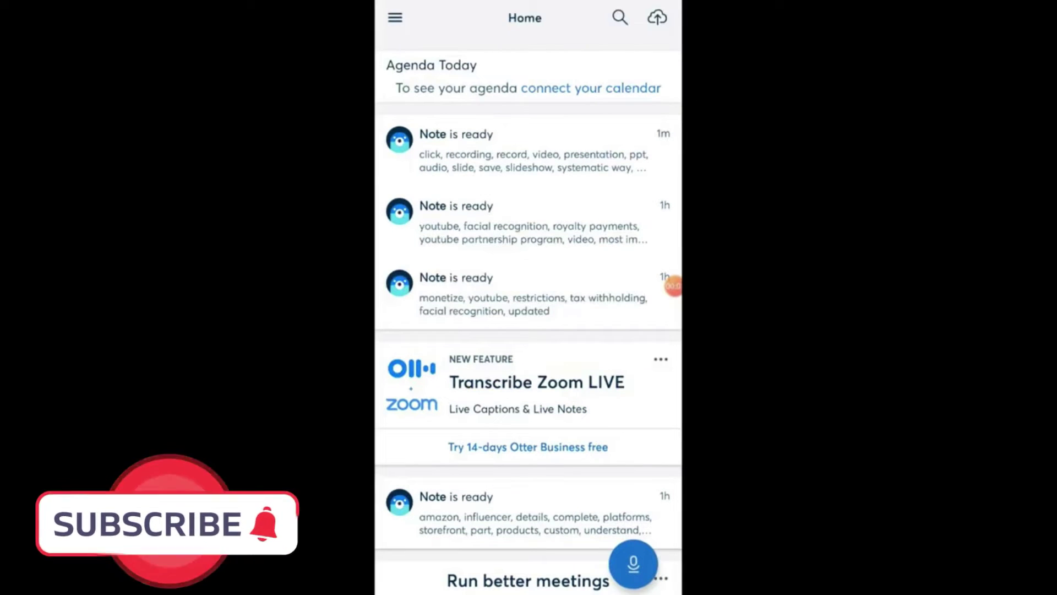
{"action": "left_click", "coordinate": [527, 151]}
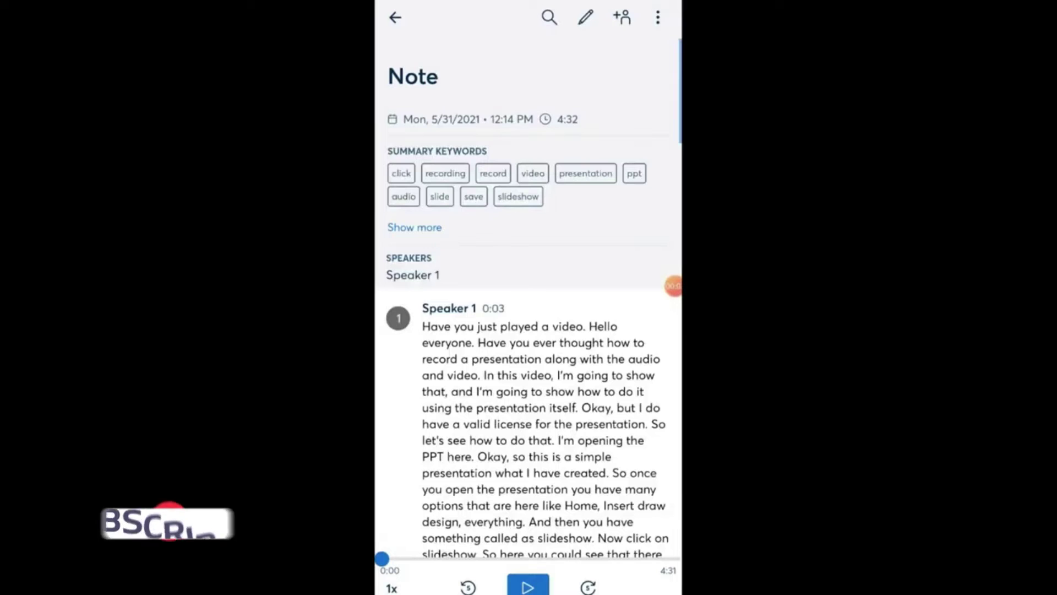
- Read through the note's full transcript, then bring up its actions menu
{"action": "scroll", "coordinate": [527, 330], "scroll_direction": "down", "scroll_amount": 3}
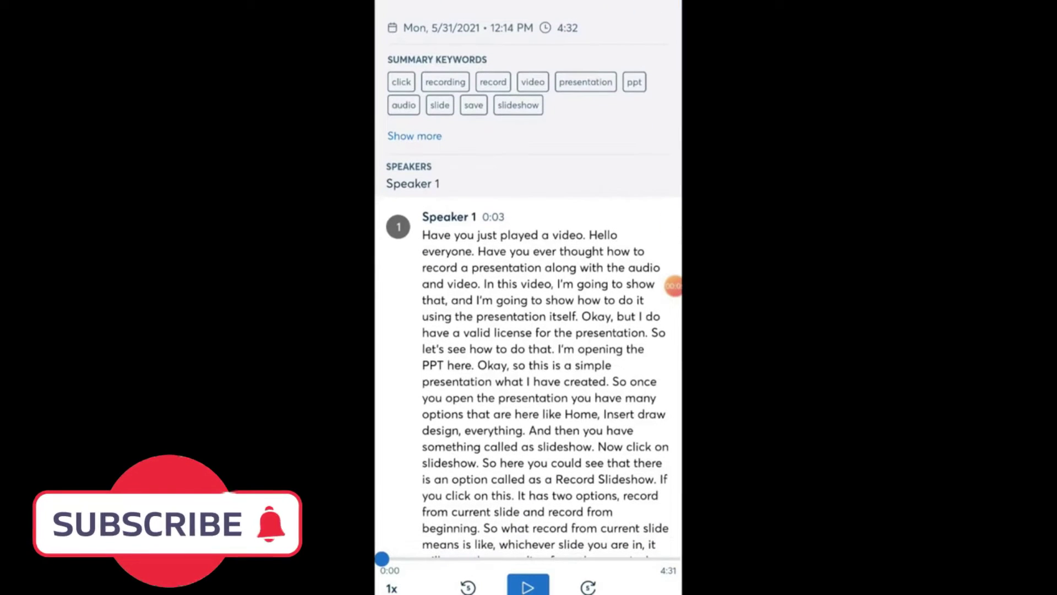
{"action": "scroll", "coordinate": [527, 330], "scroll_direction": "down", "scroll_amount": 3}
{"action": "scroll", "coordinate": [527, 330], "scroll_direction": "down", "scroll_amount": 5}
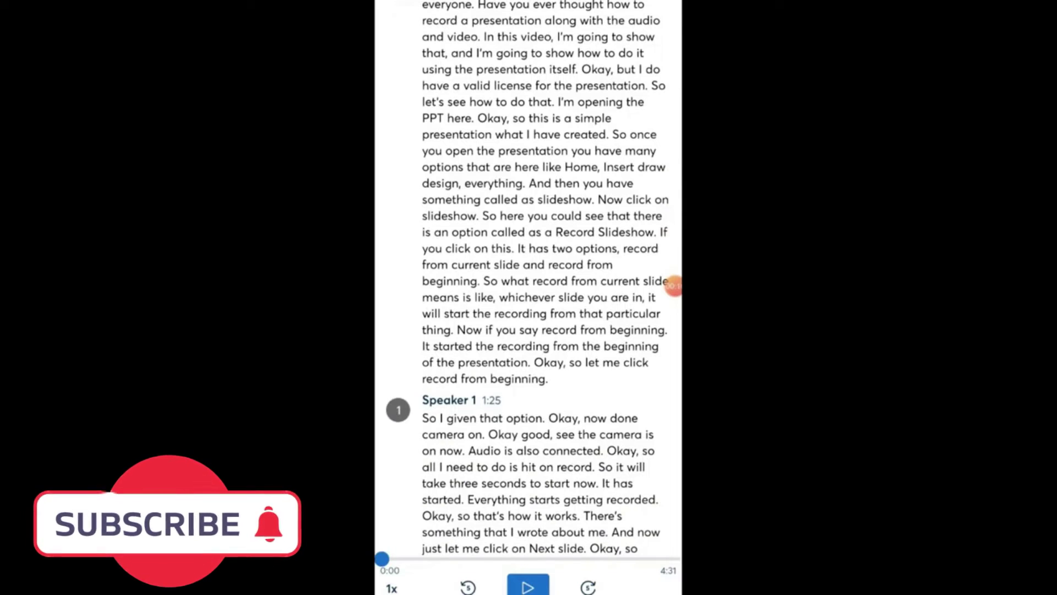
{"action": "scroll", "coordinate": [527, 331], "scroll_direction": "up", "scroll_amount": 6}
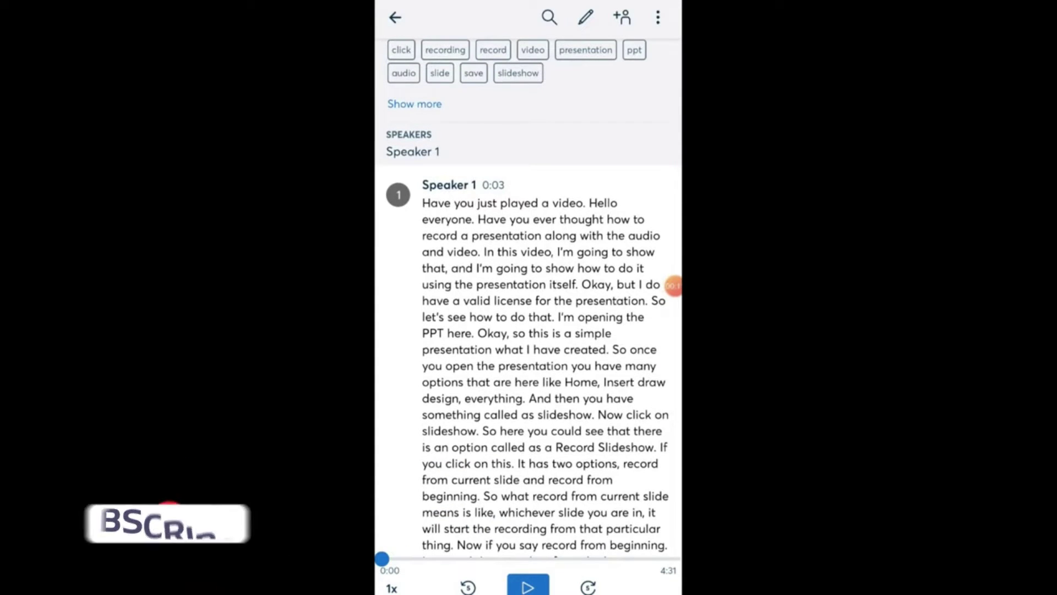
{"action": "scroll", "coordinate": [527, 330], "scroll_direction": "down", "scroll_amount": 8}
{"action": "scroll", "coordinate": [527, 330], "scroll_direction": "down", "scroll_amount": 7}
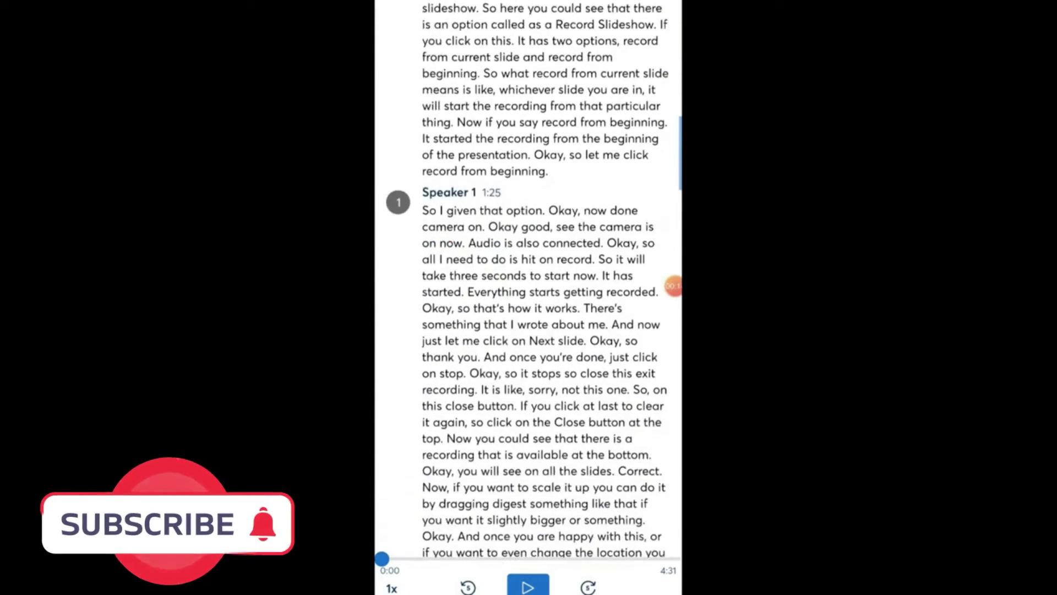
{"action": "scroll", "coordinate": [527, 330], "scroll_direction": "down", "scroll_amount": 15}
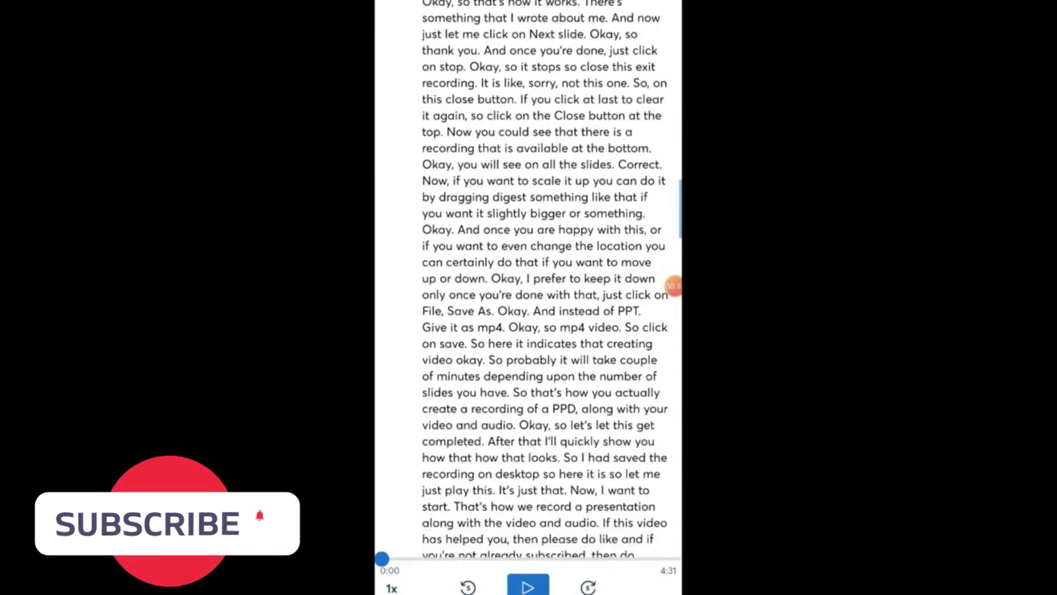
{"action": "scroll", "coordinate": [527, 331], "scroll_direction": "up", "scroll_amount": 20}
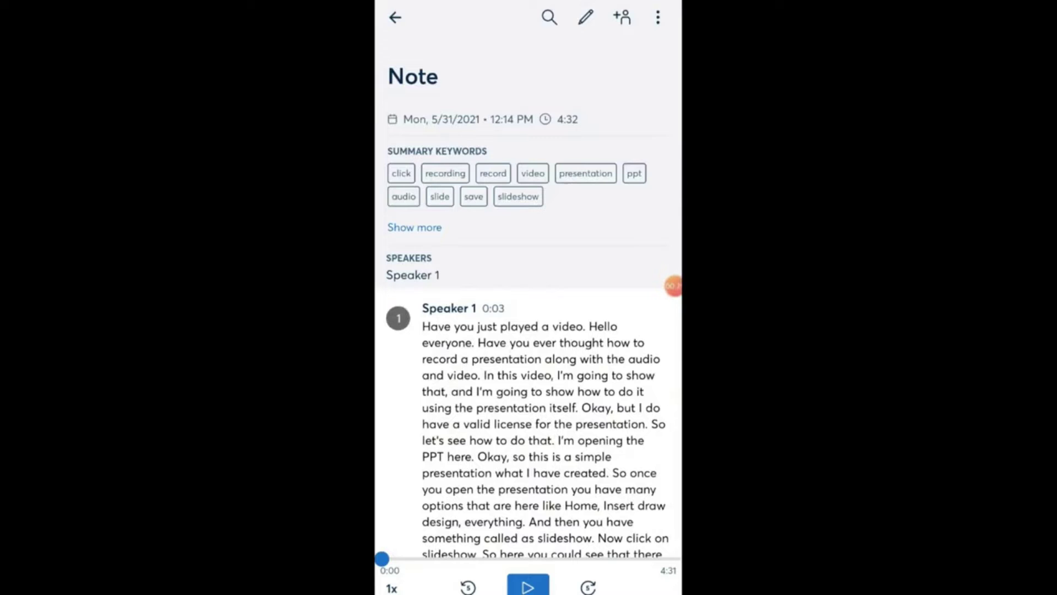
{"action": "left_click", "coordinate": [658, 17]}
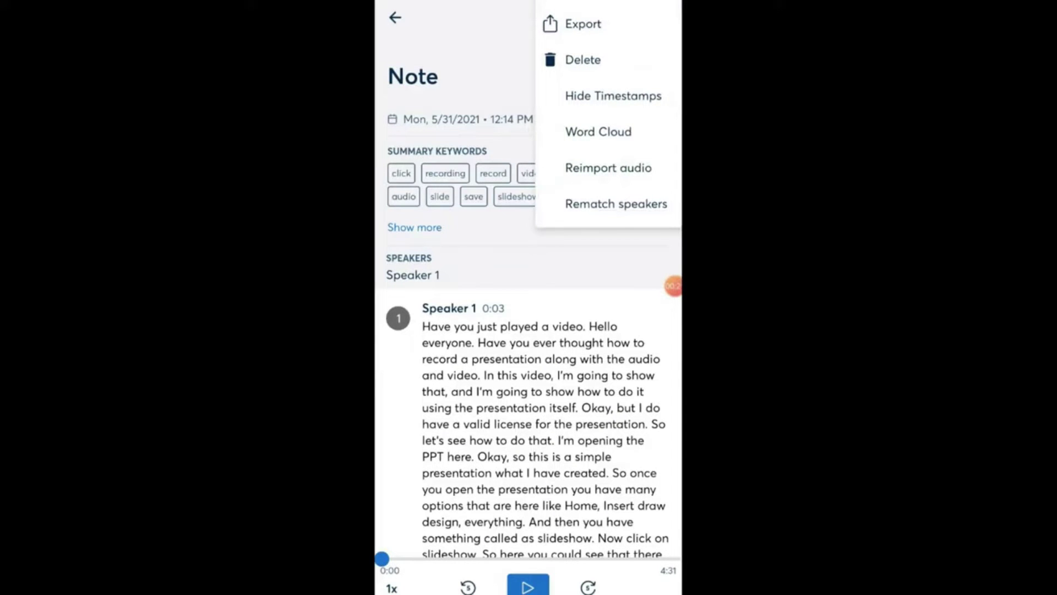
- Export the note's transcript in TXT format and continue to sharing
{"action": "left_click", "coordinate": [583, 24]}
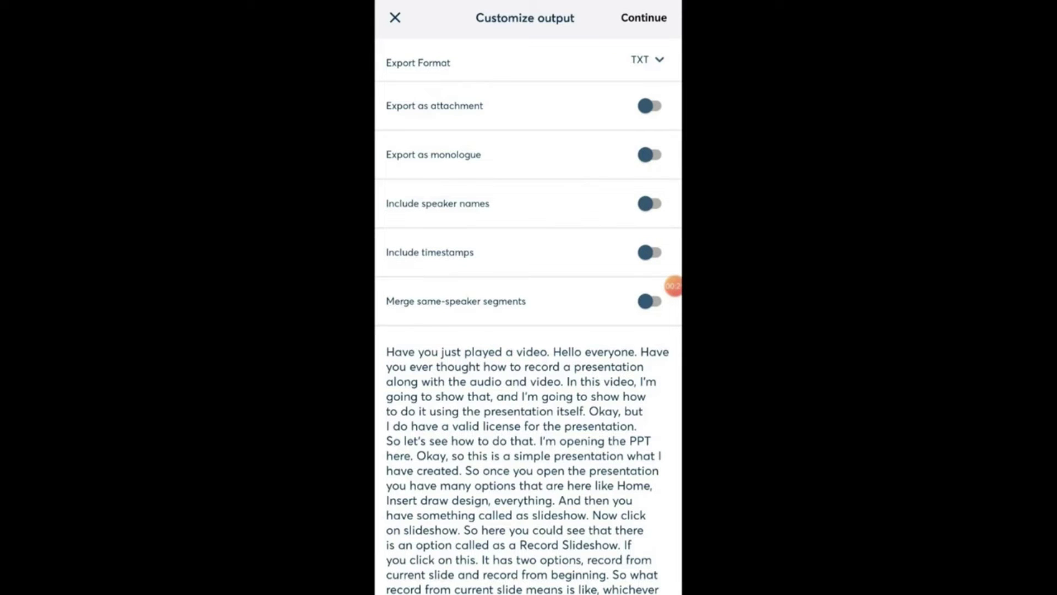
{"action": "left_click", "coordinate": [644, 18]}
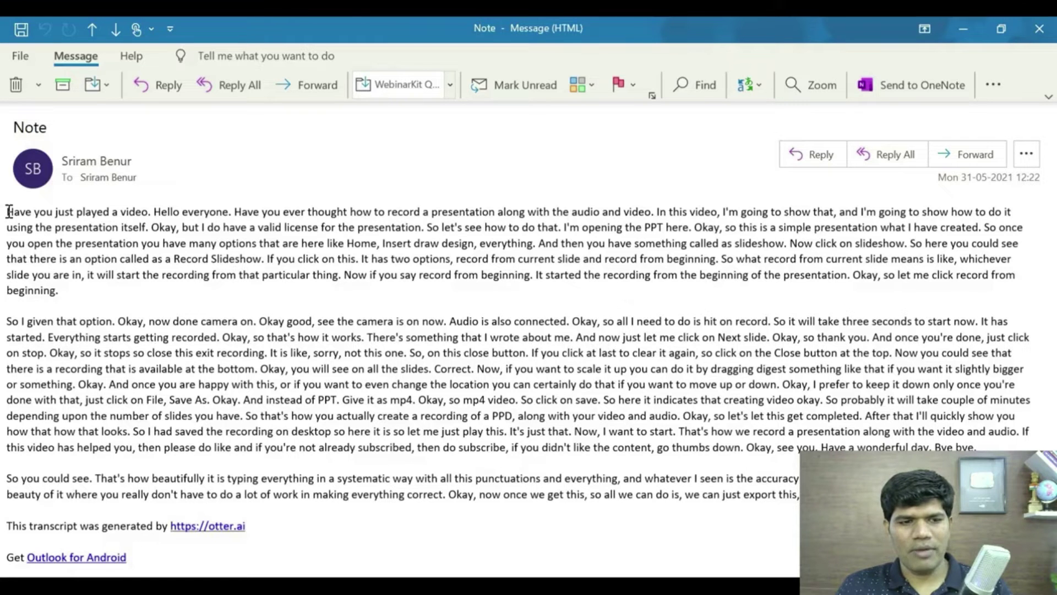
- Select the emailed Otter transcript in Outlook, starting from its first words
{"action": "left_click_drag", "start_coordinate": [8, 211], "coordinate": [916, 376]}
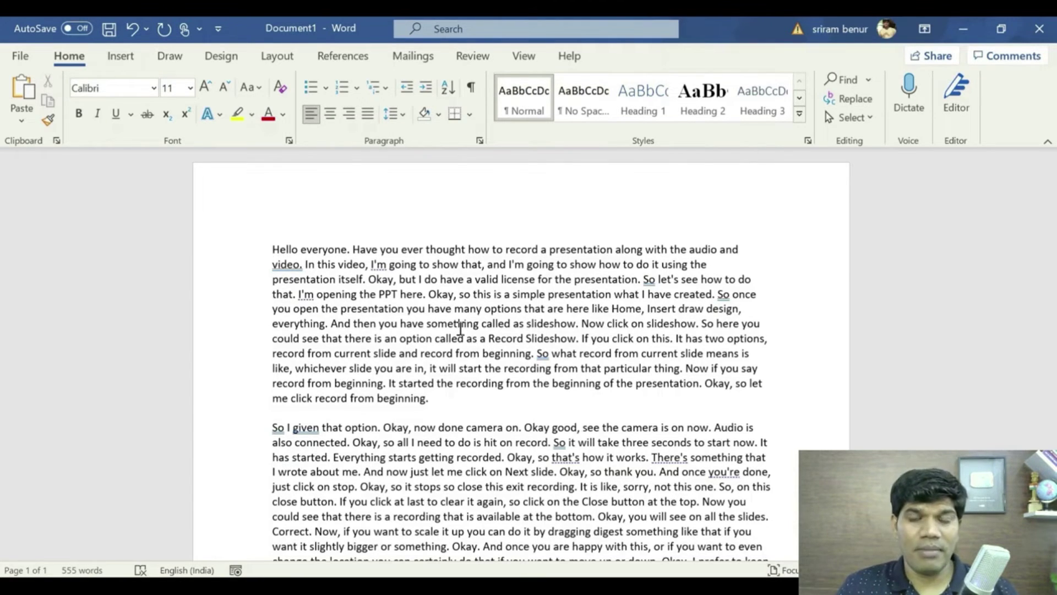
- Switch from Word back to the YouTube Studio Video subtitles page
{"action": "key", "text": "alt+Tab"}
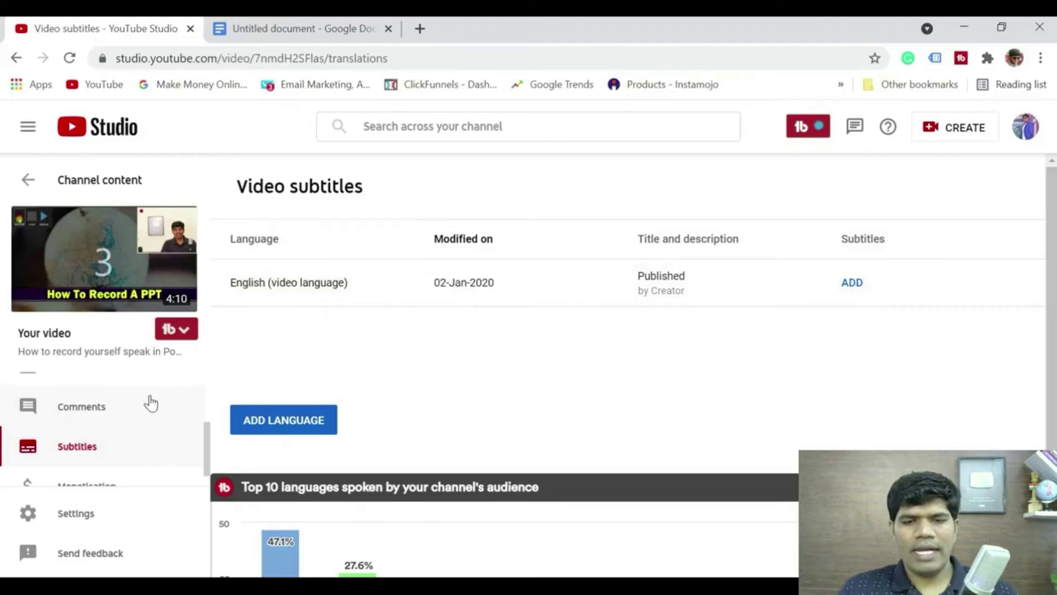
- Add English subtitles via Auto-sync and paste the full transcript ending 'Bye bye.'
{"action": "left_click", "coordinate": [851, 284]}
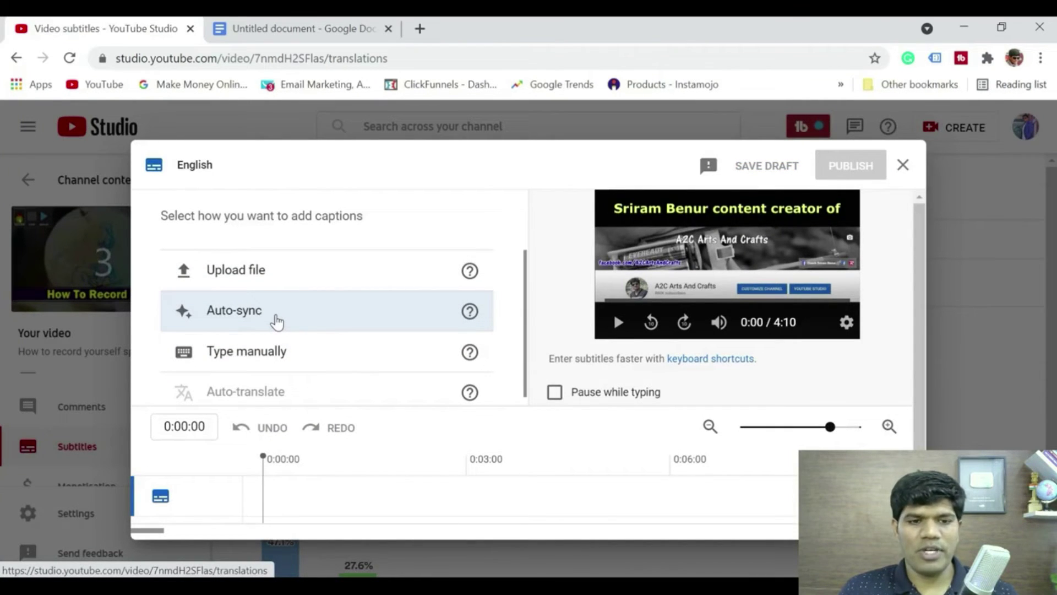
{"action": "left_click", "coordinate": [275, 320]}
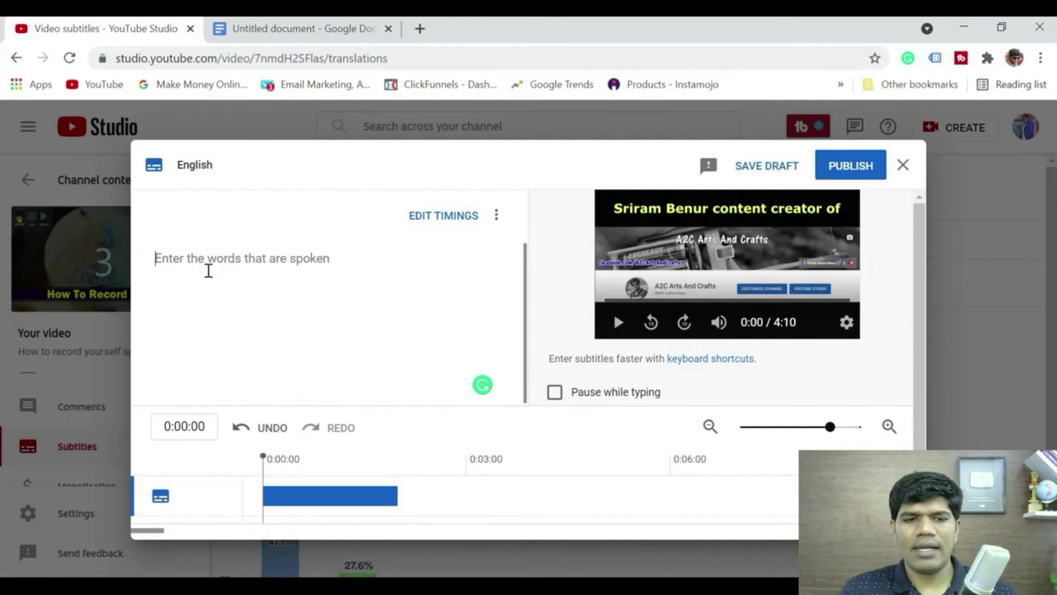
{"action": "key", "text": "ctrl+v"}
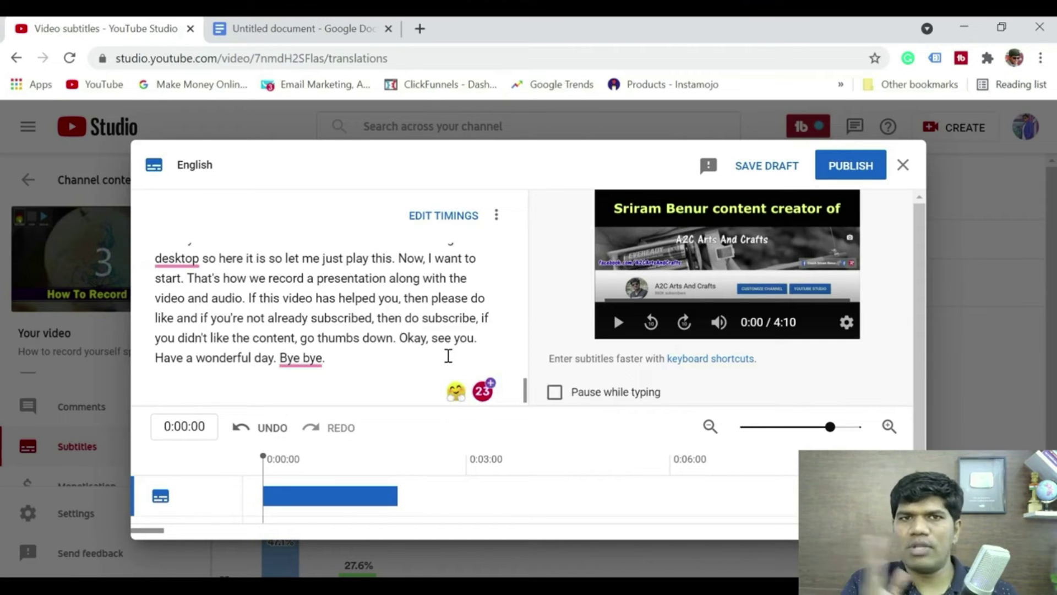
{"action": "scroll", "coordinate": [448, 355], "scroll_direction": "down", "scroll_amount": 1}
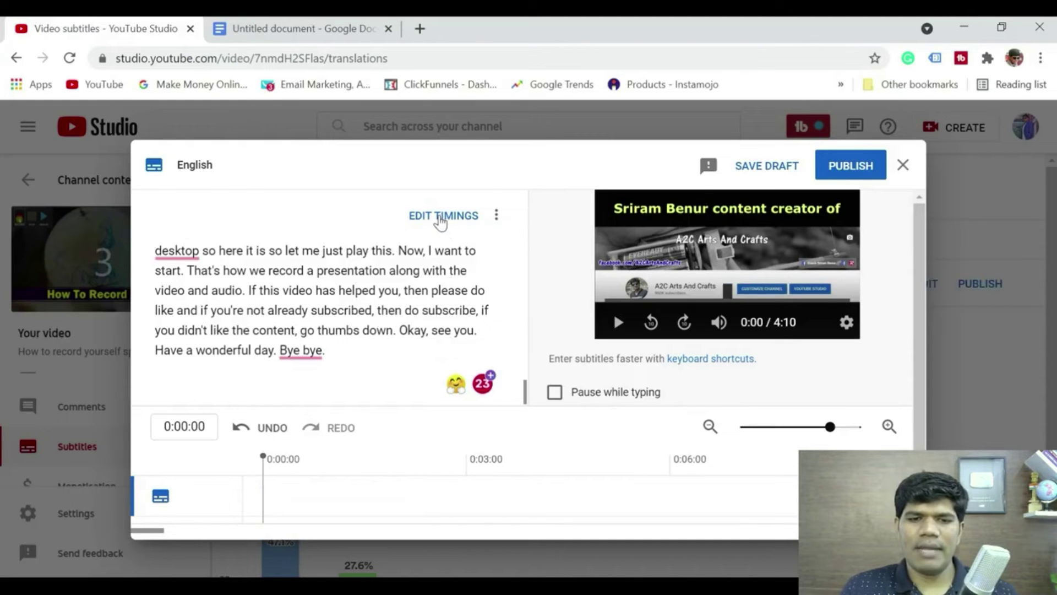
- Sync the transcript timings, save the English subtitles as a draft, and exit the editor
{"action": "left_click", "coordinate": [441, 221]}
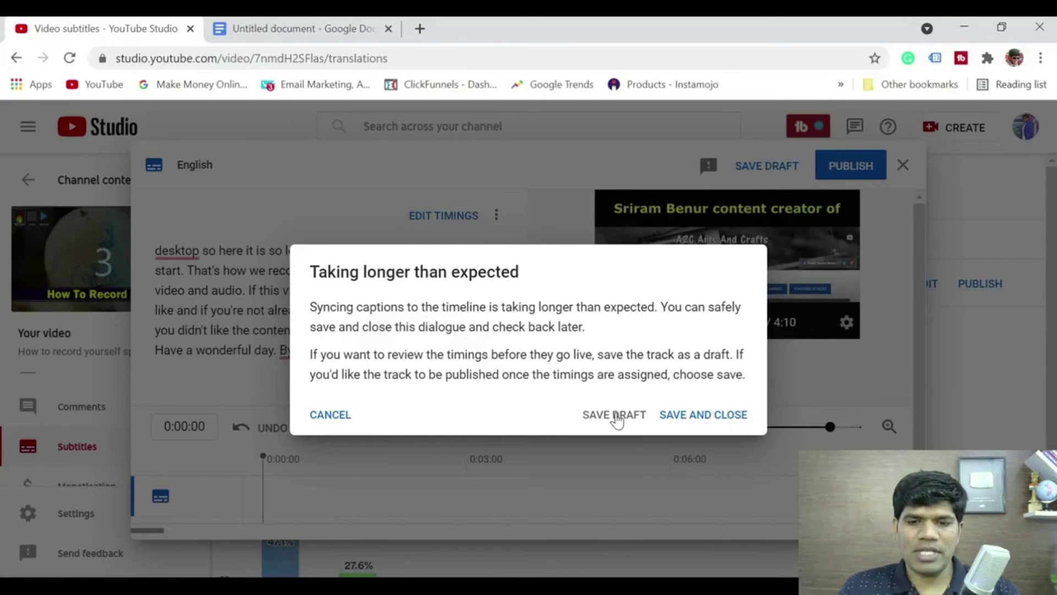
{"action": "left_click", "coordinate": [616, 417]}
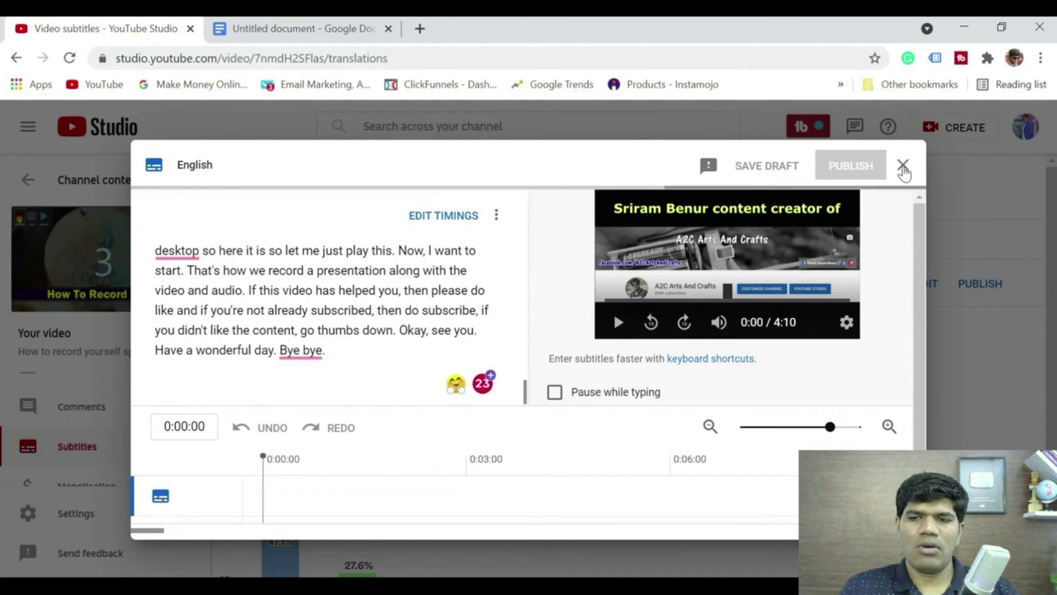
{"action": "left_click", "coordinate": [903, 165]}
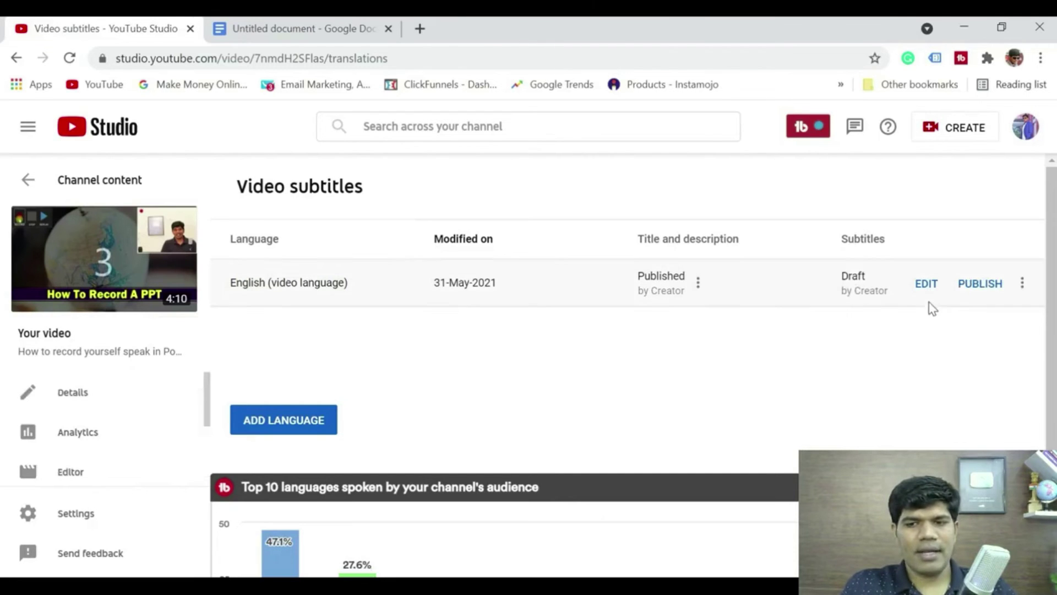
- Review the English subtitles' auto-synced timings against the preview video, then publish them
{"action": "left_click", "coordinate": [926, 284]}
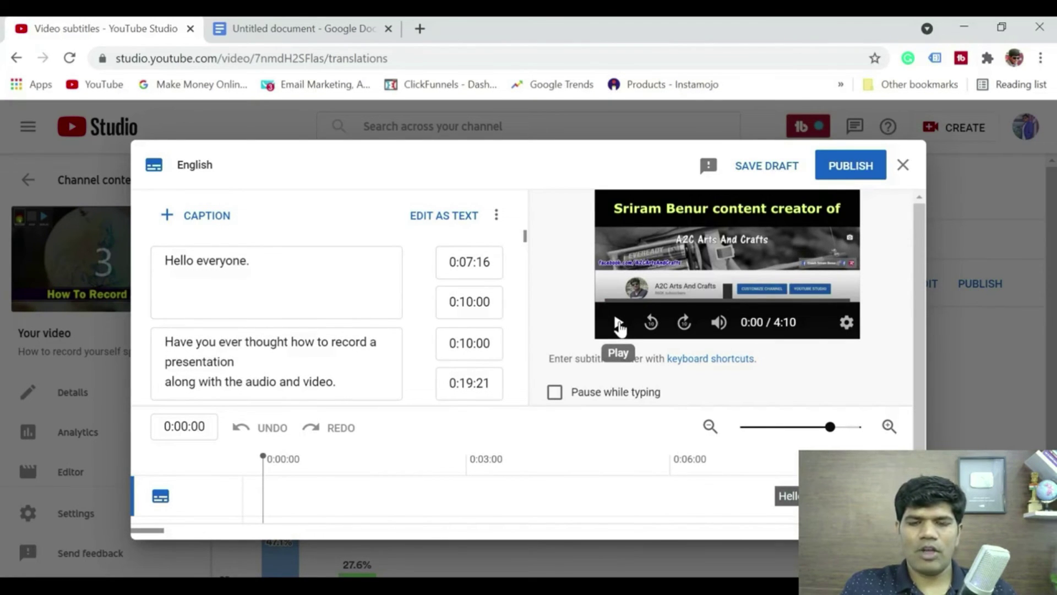
{"action": "left_click", "coordinate": [618, 322]}
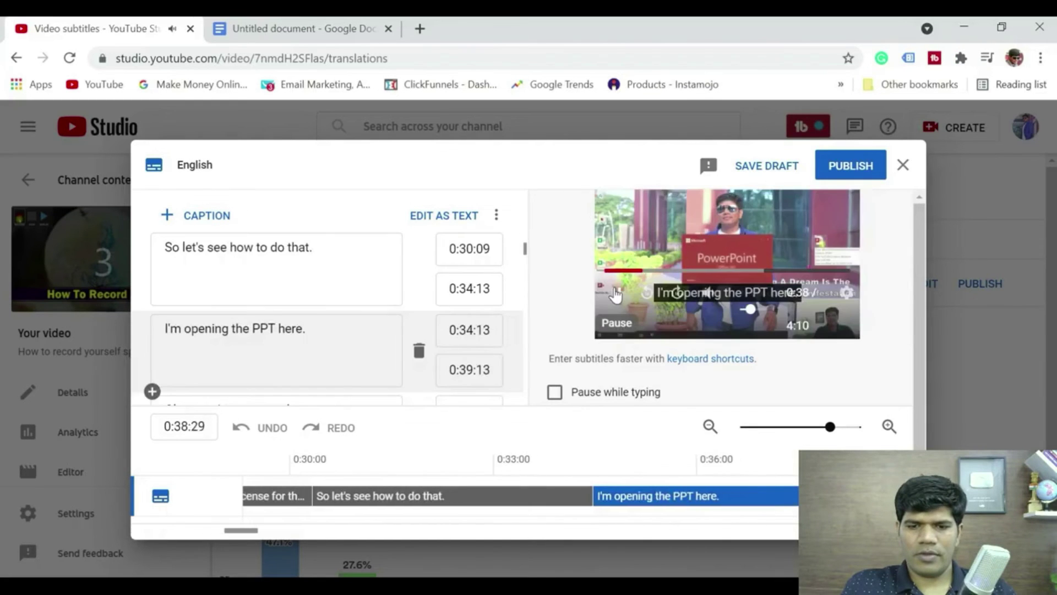
{"action": "left_click", "coordinate": [615, 294]}
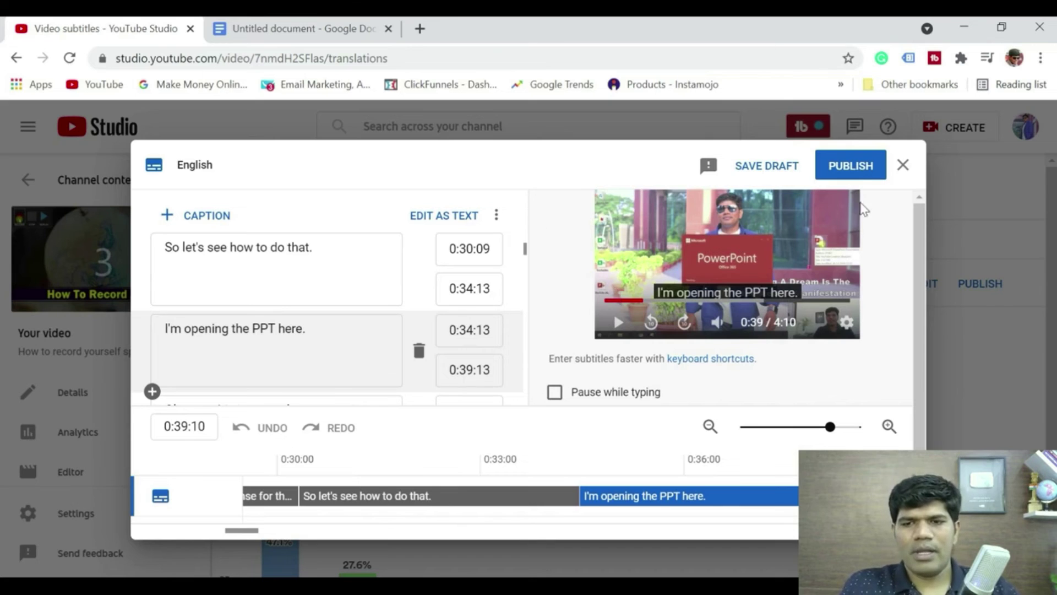
{"action": "left_click", "coordinate": [851, 166]}
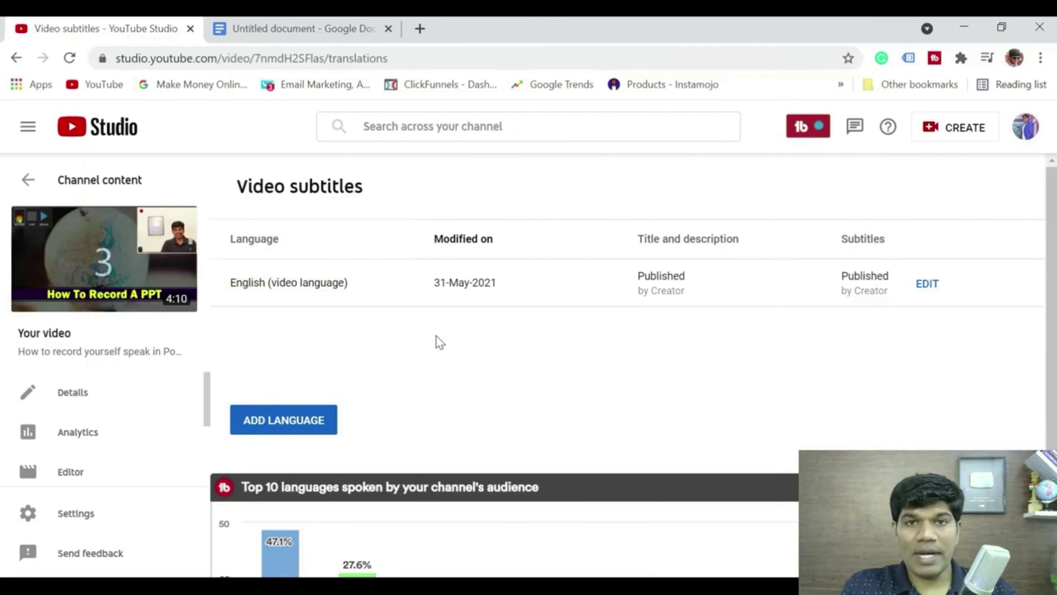
- Open the video's YouTube watch page in a new tab from its thumbnail
{"action": "mouse_move", "coordinate": [105, 263]}
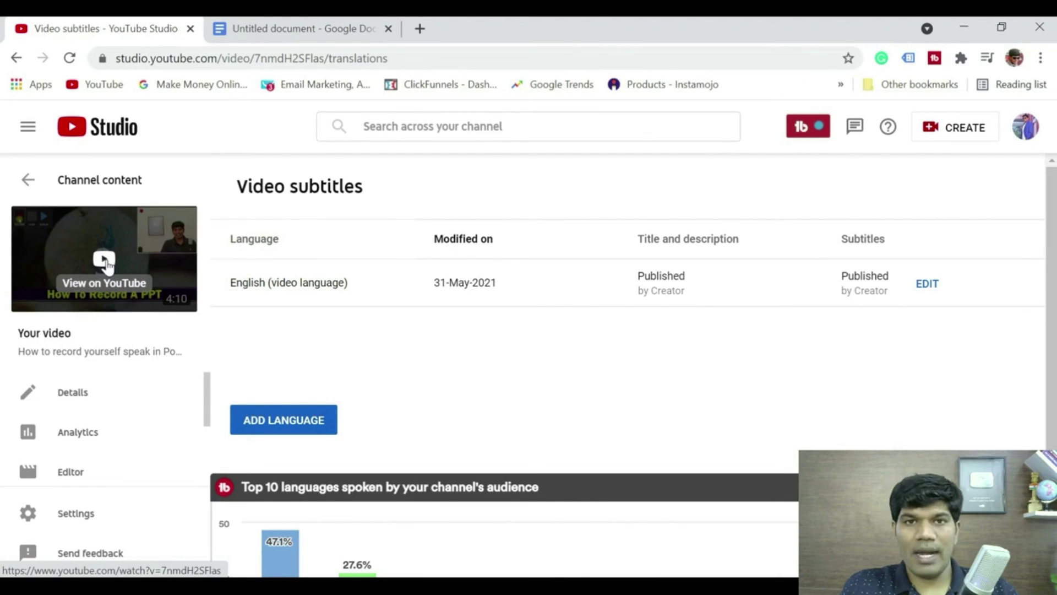
{"action": "left_click", "coordinate": [105, 262]}
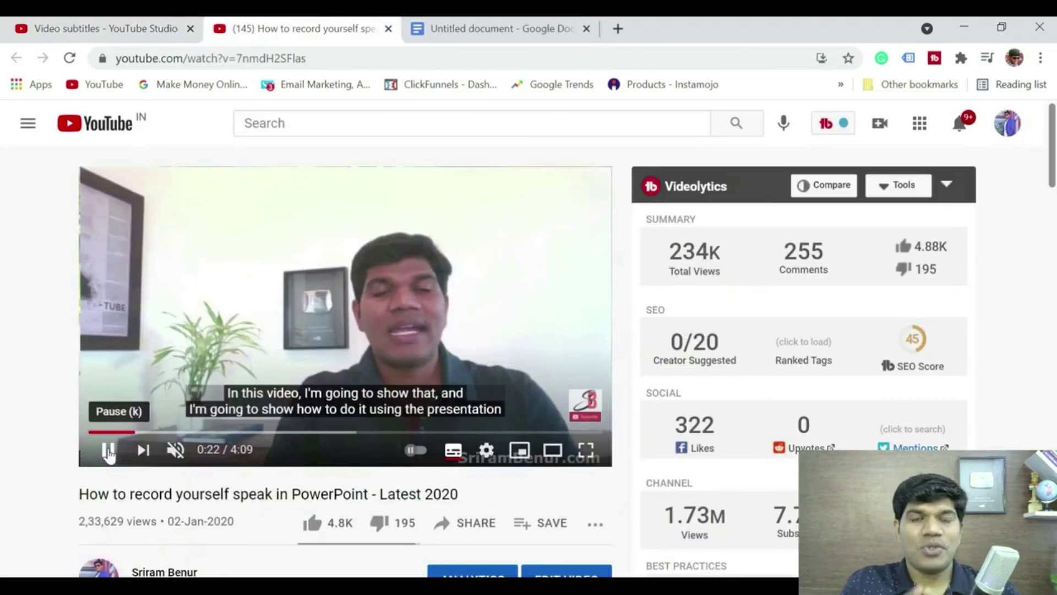